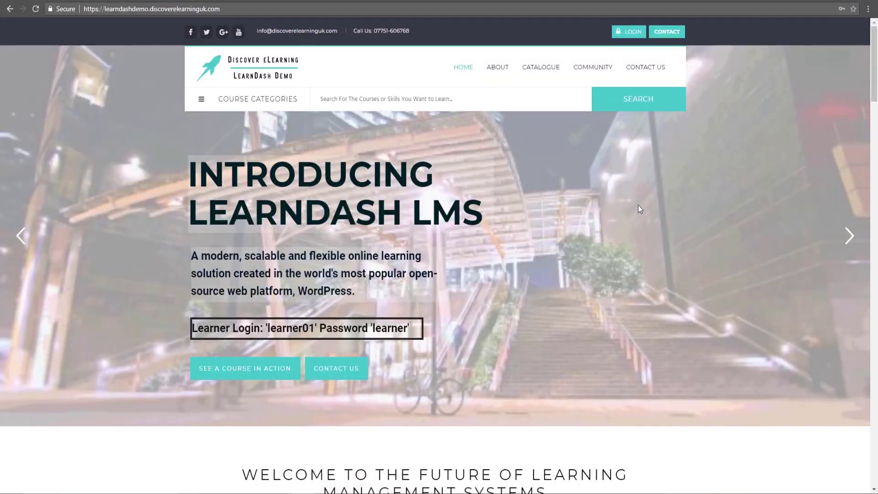
Step: Log in with the demo learner's username and password, then scroll to the six registered courses
click(629, 34)
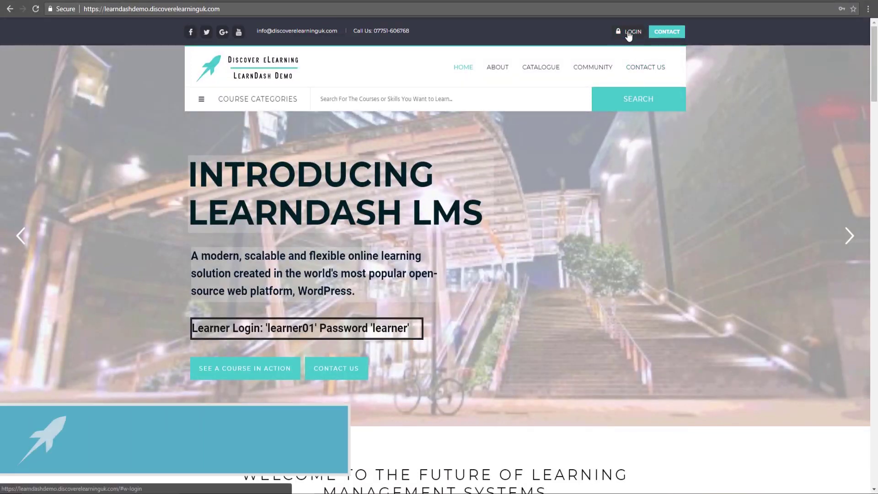
click(630, 33)
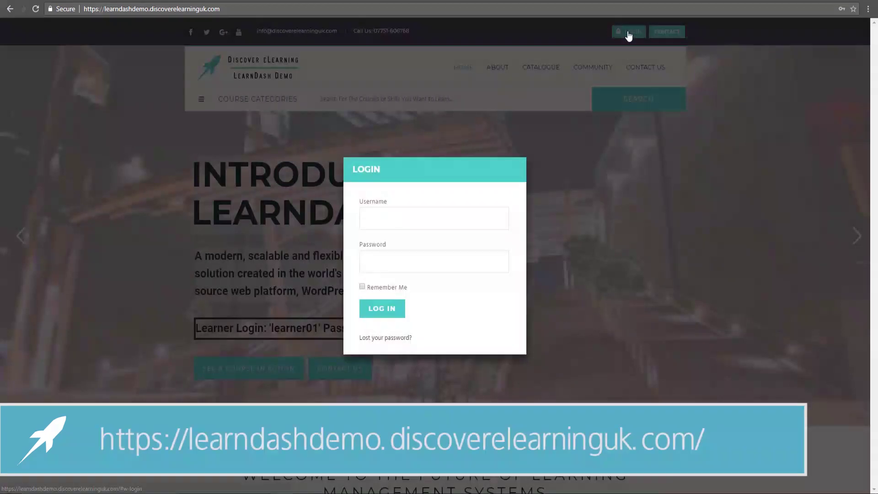
click(464, 218)
text(learner01)
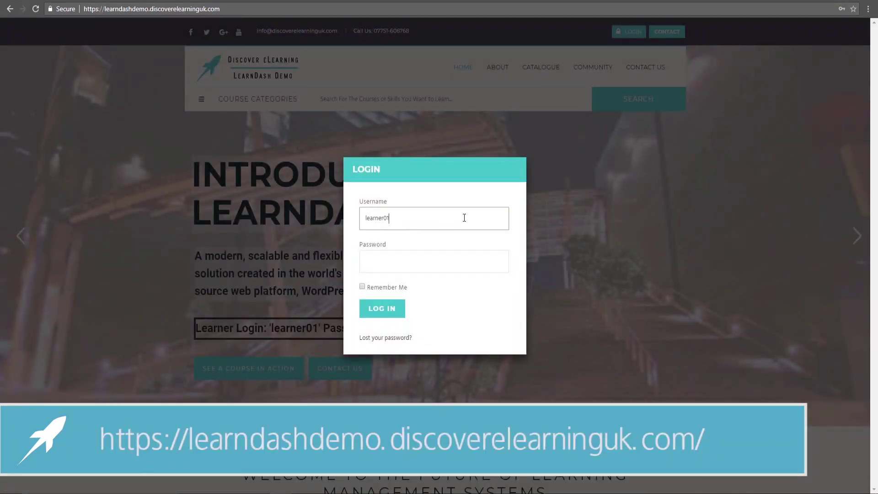
key(Tab)
click(392, 309)
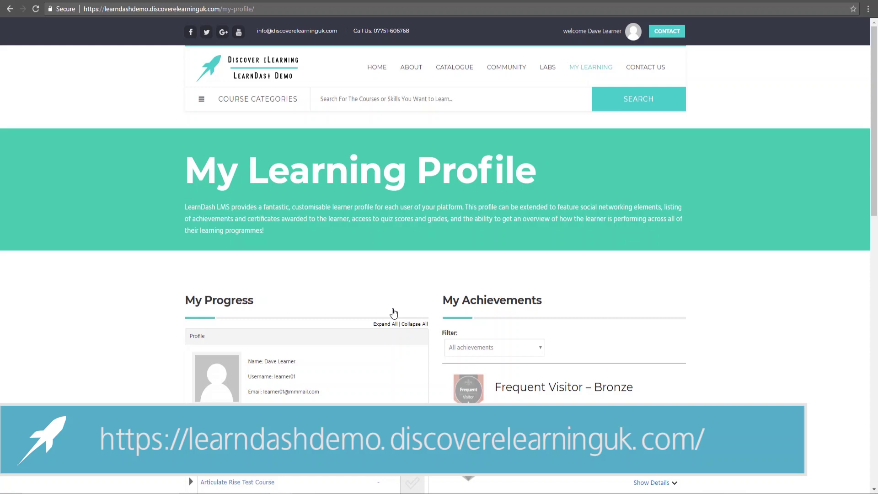
drag(877, 91, 877, 187)
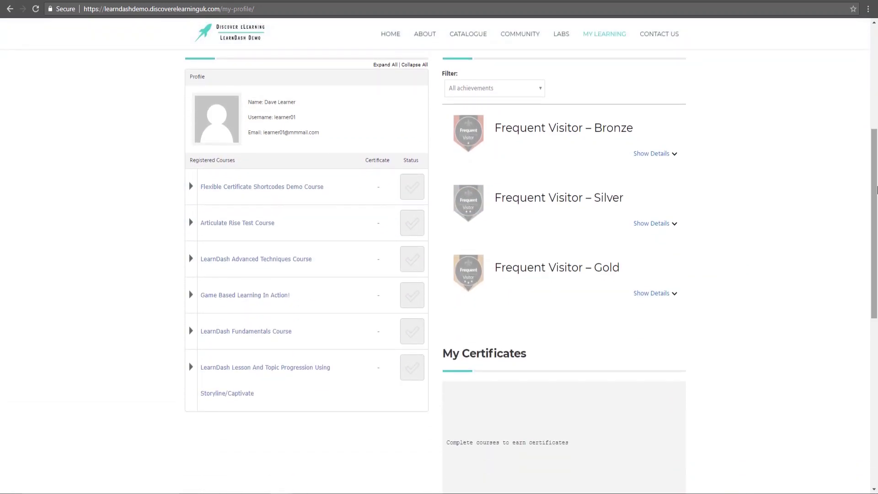
Step: Open the LearnDash Lesson And Topic Progression course, then its Articulate Rise Lightbox Demo lesson
click(265, 367)
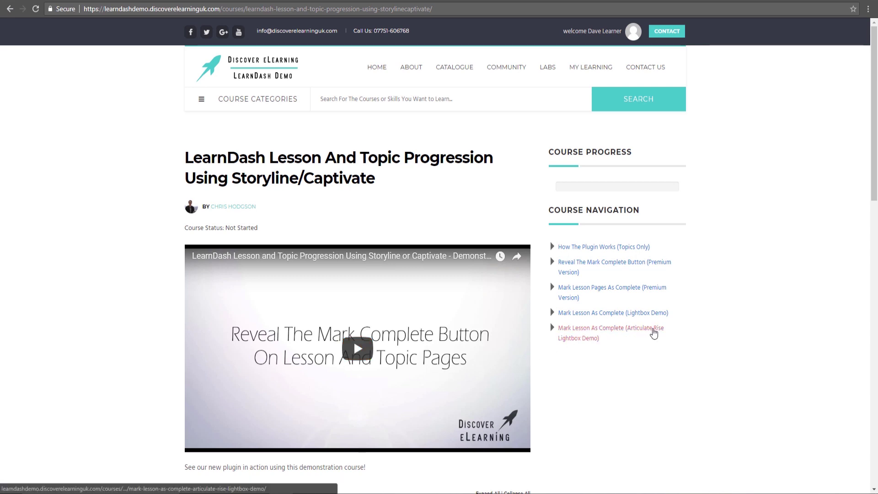
click(654, 333)
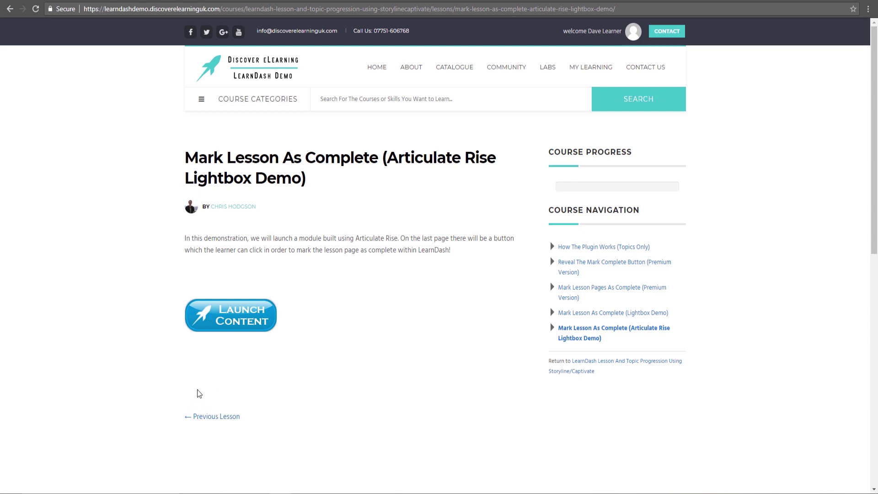
Step: Launch the Rise module, start it, skip to End of lesson, and click Mark Complete
click(231, 321)
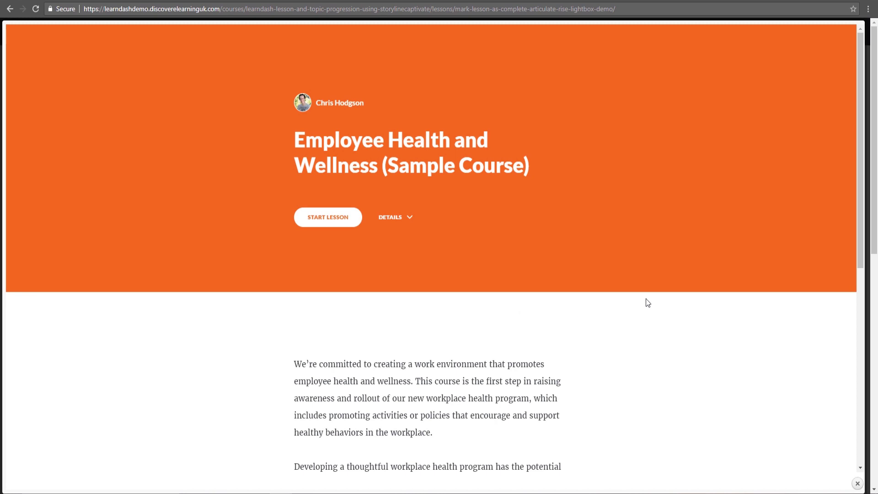
click(338, 216)
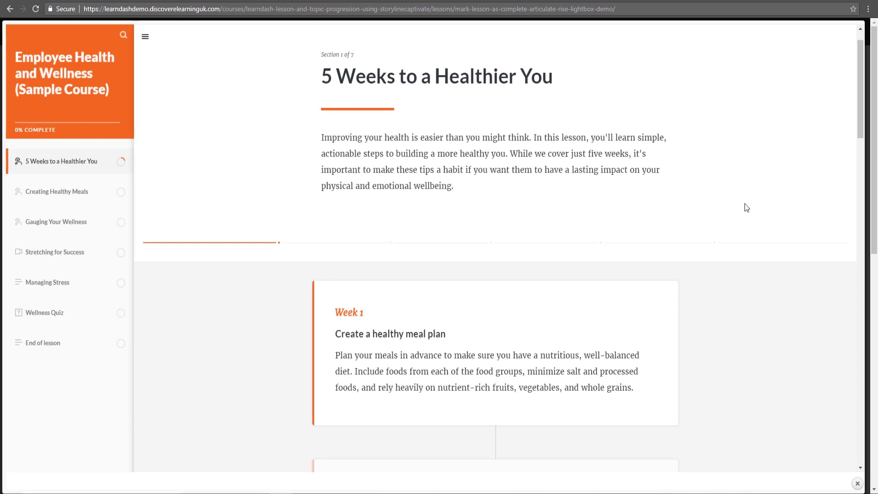
click(57, 191)
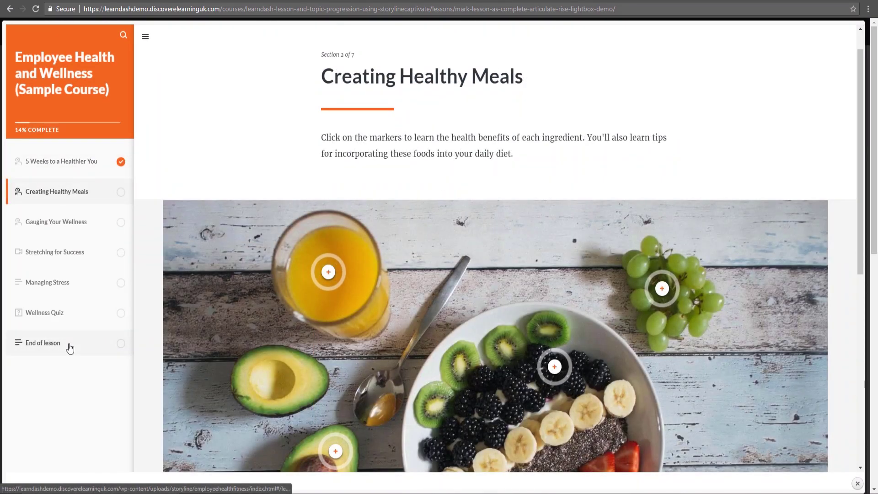
click(69, 348)
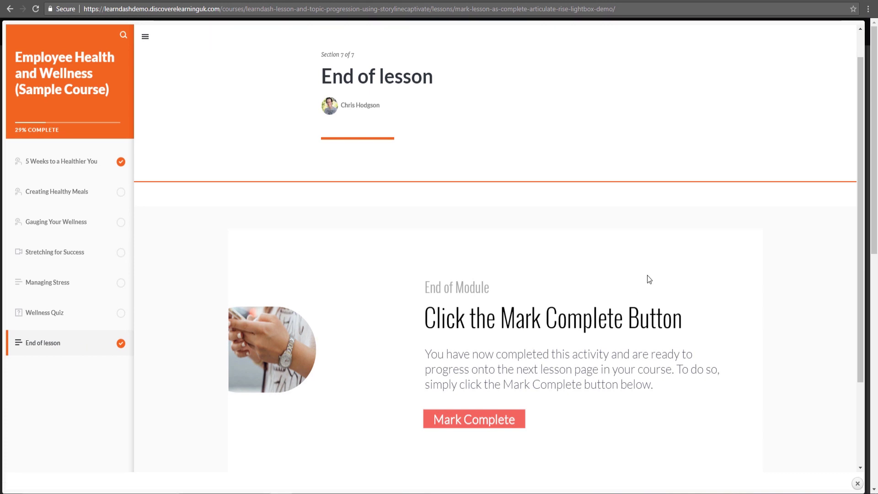
drag(858, 240, 863, 301)
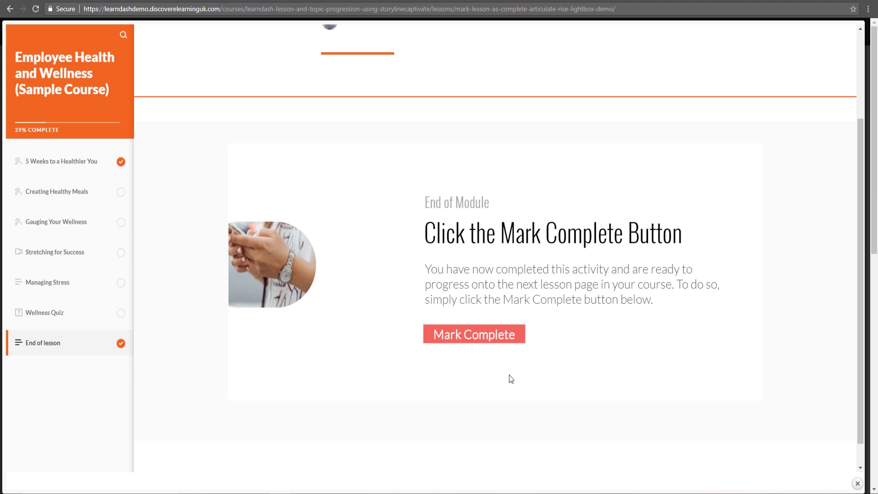
click(480, 336)
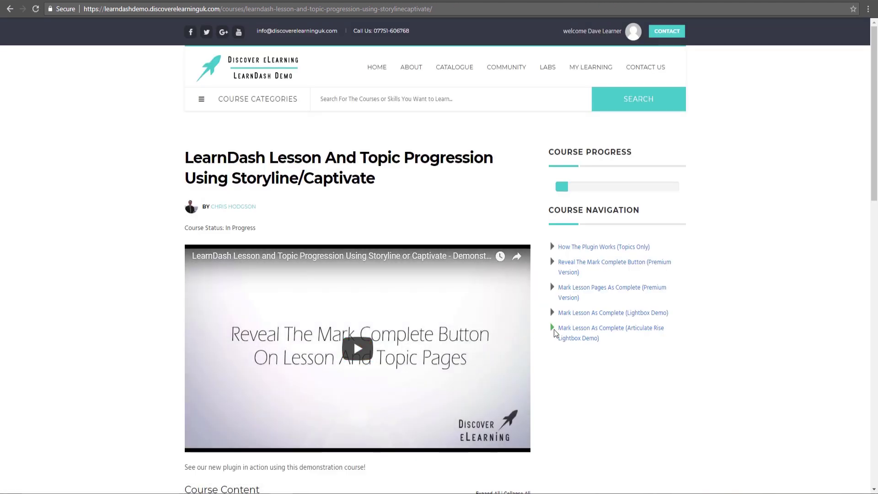
Step: Scroll to the Course Content table to verify lesson 5's green completion tick, then back up
scroll(659, 300, down, 9)
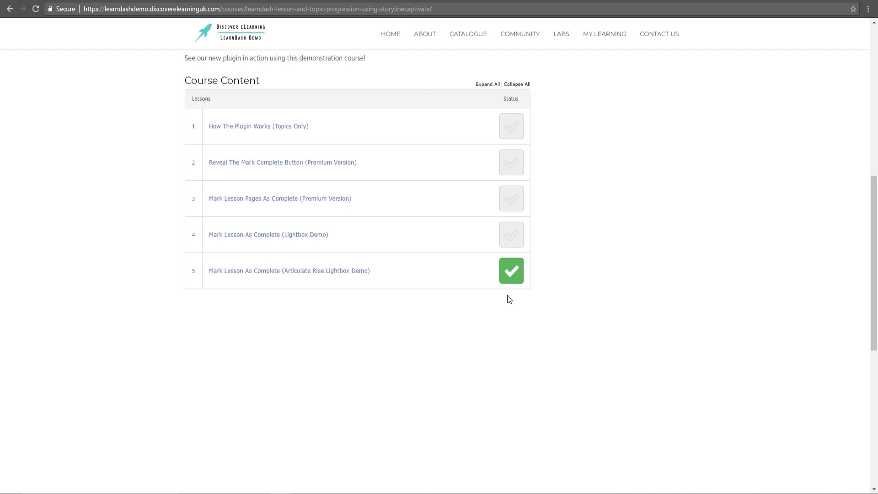
drag(877, 291, 876, 175)
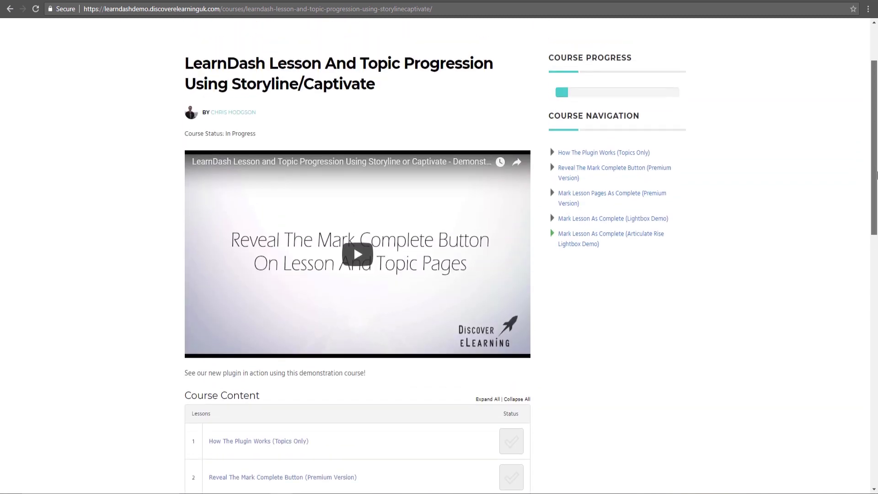
scroll(353, 331, up, 2)
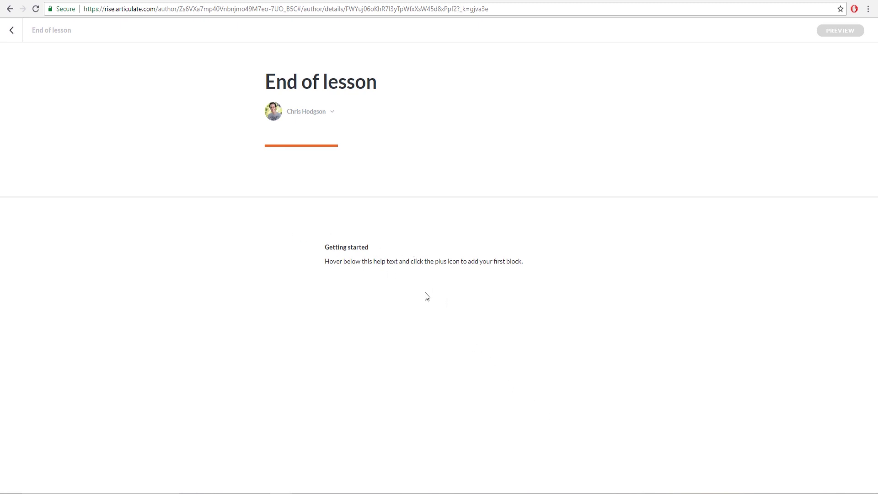
Step: Add a Storyline block from the Interactive category of the Block Library
click(439, 303)
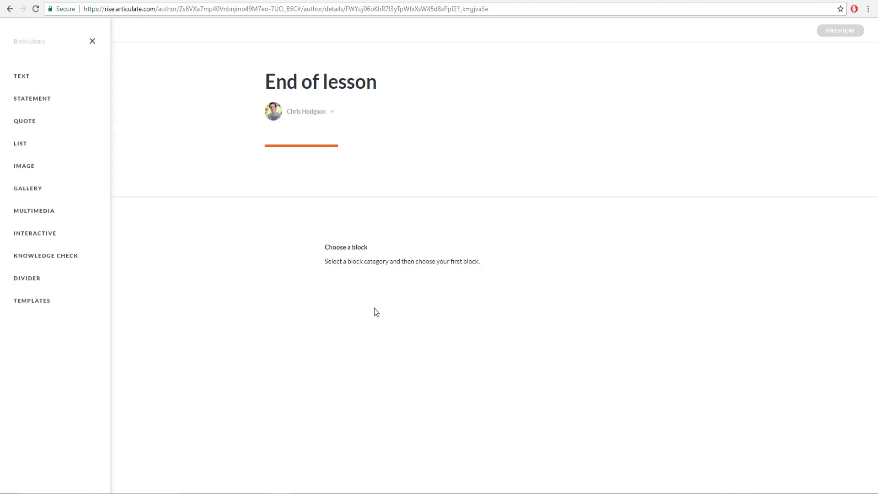
click(80, 239)
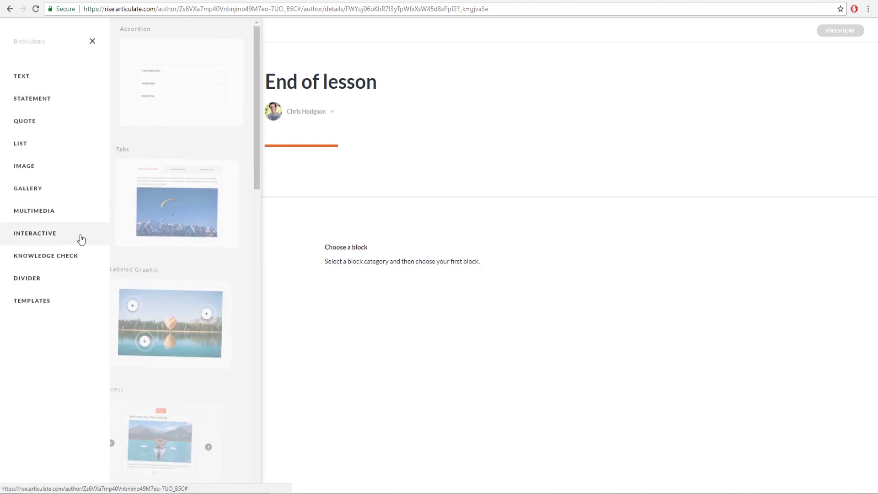
drag(257, 146, 256, 447)
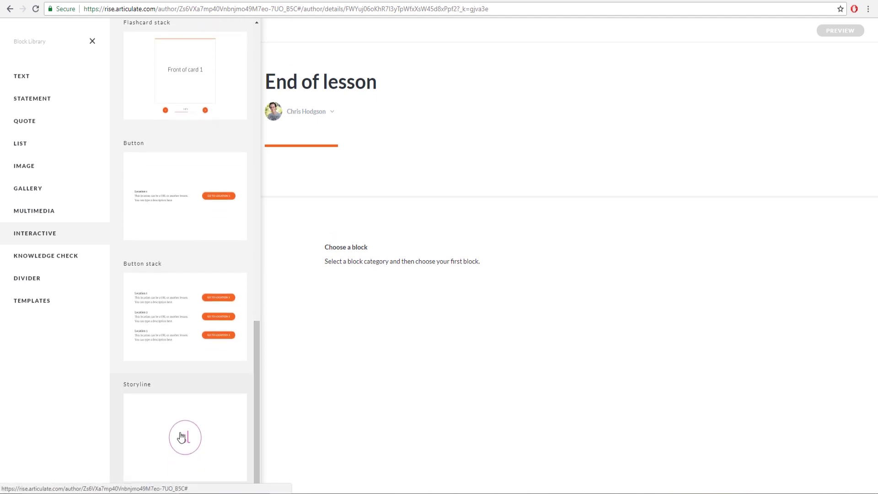
click(224, 439)
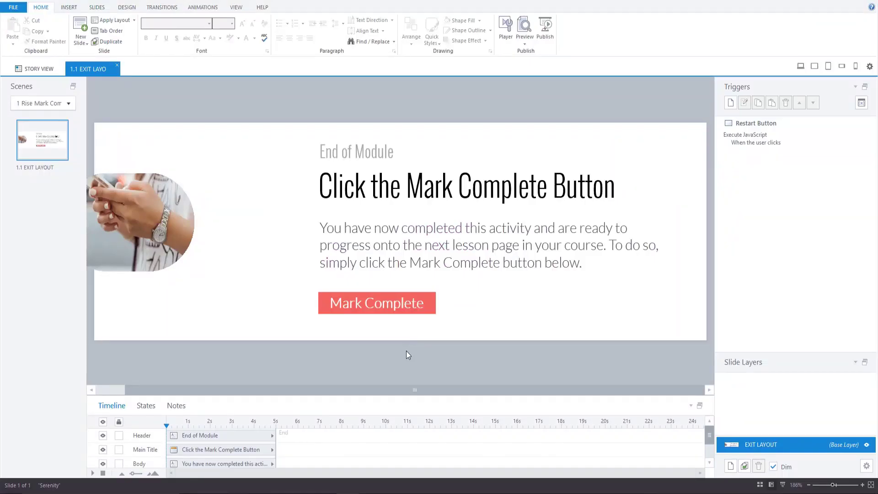
Step: Edit the Mark Complete button's Execute JavaScript trigger to run top.submitLearnDashLessonComplete();
click(401, 305)
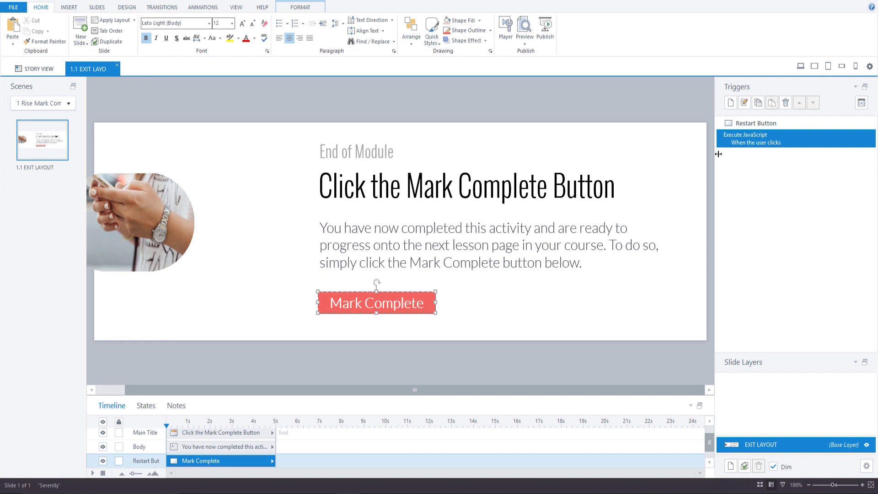
double_click(780, 136)
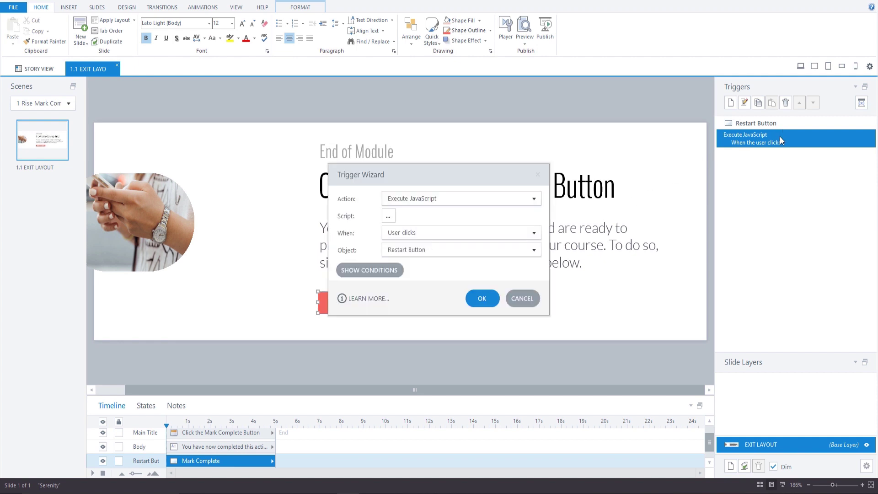
click(388, 216)
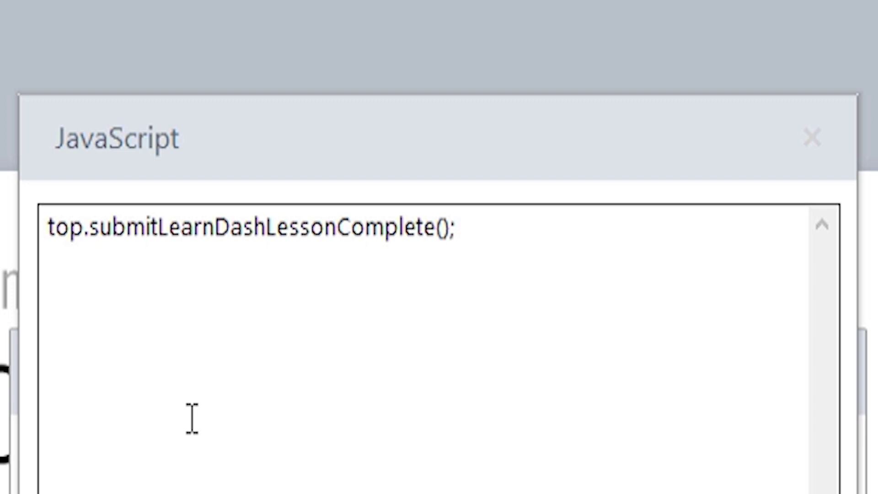
drag(85, 227, 27, 225)
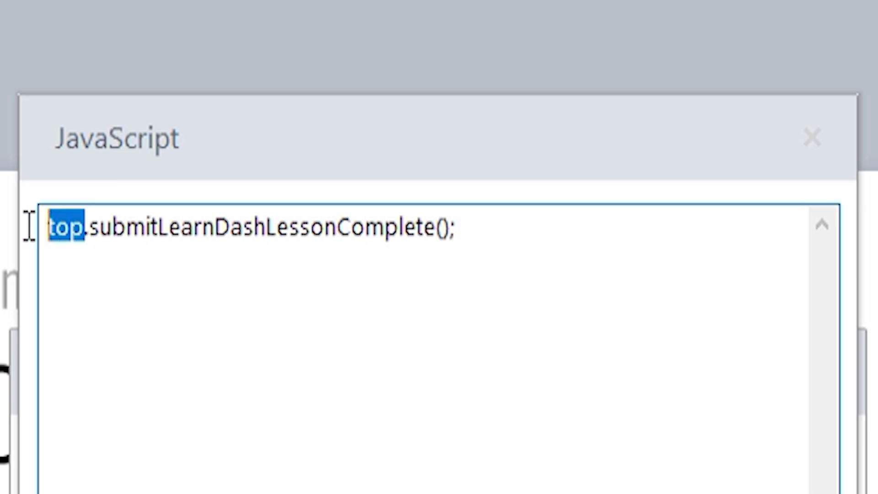
click(211, 301)
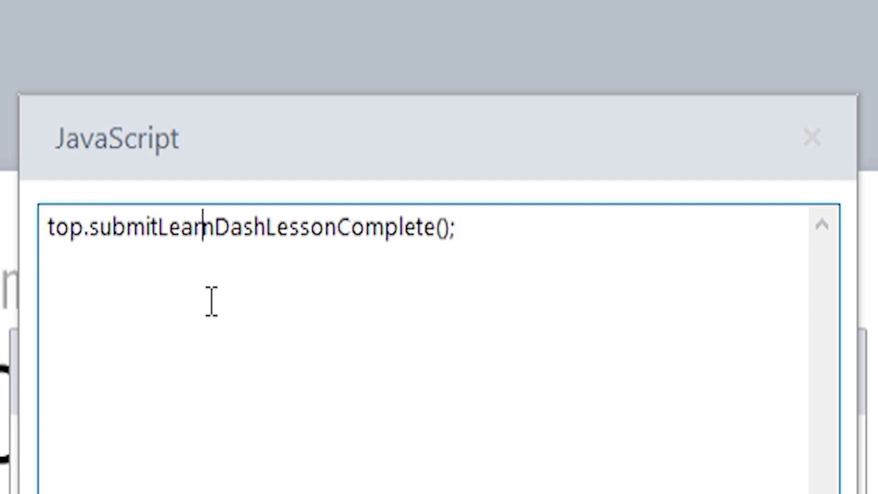
click(613, 272)
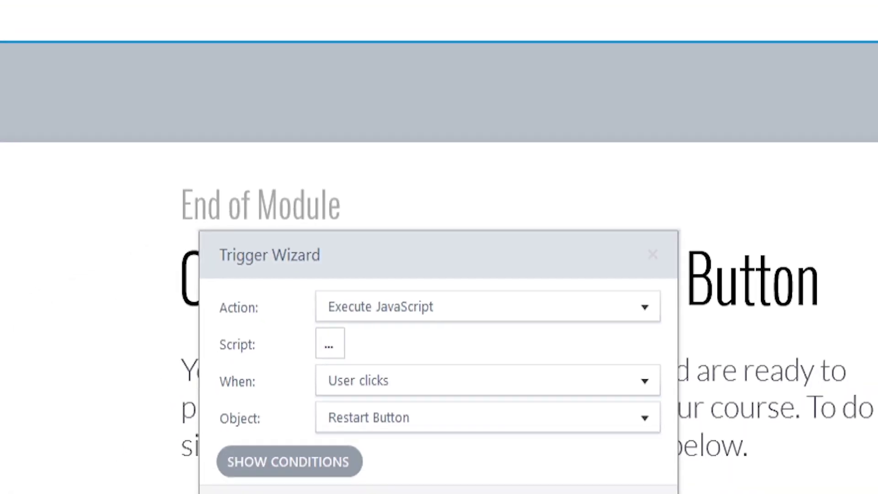
Step: Save the Execute JavaScript trigger on the Mark Complete button
click(481, 301)
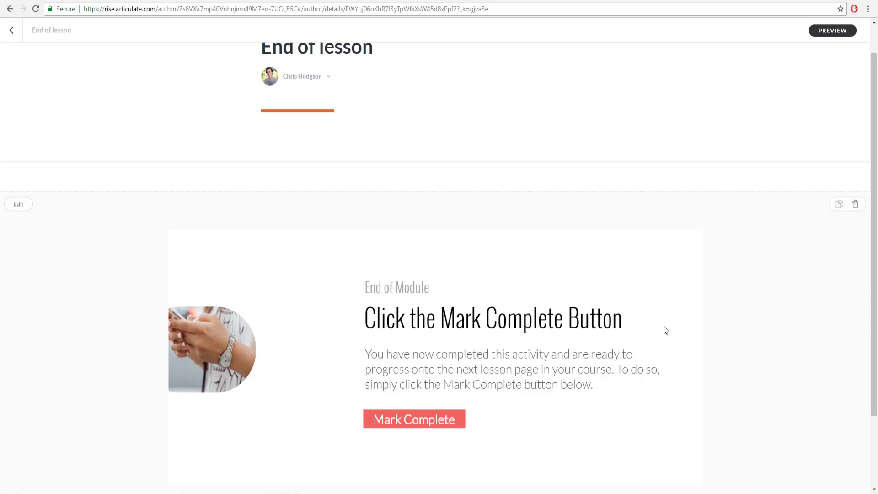
scroll(735, 337, down, 3)
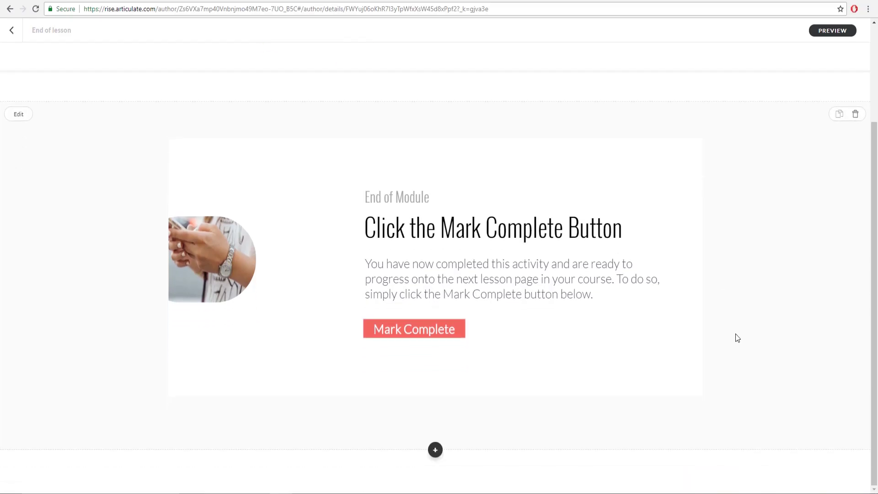
scroll(737, 338, up, 3)
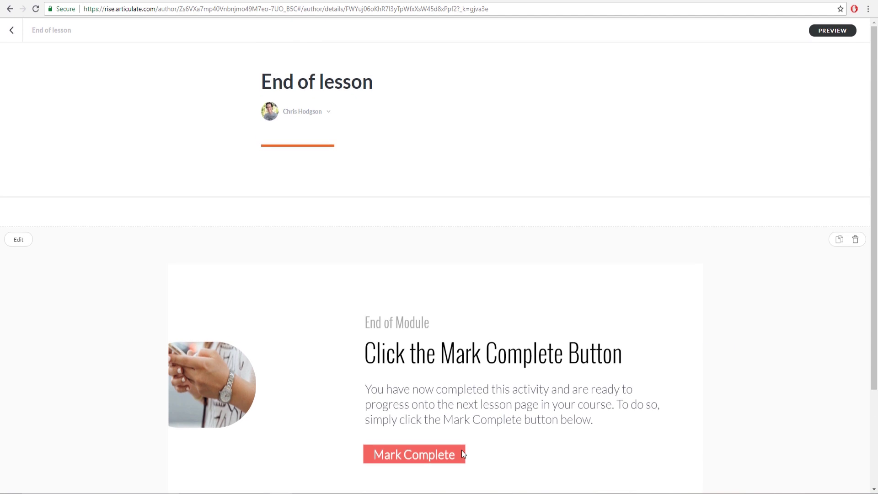
Step: Return to the course overview and open its Export settings with Web as the export type
click(12, 30)
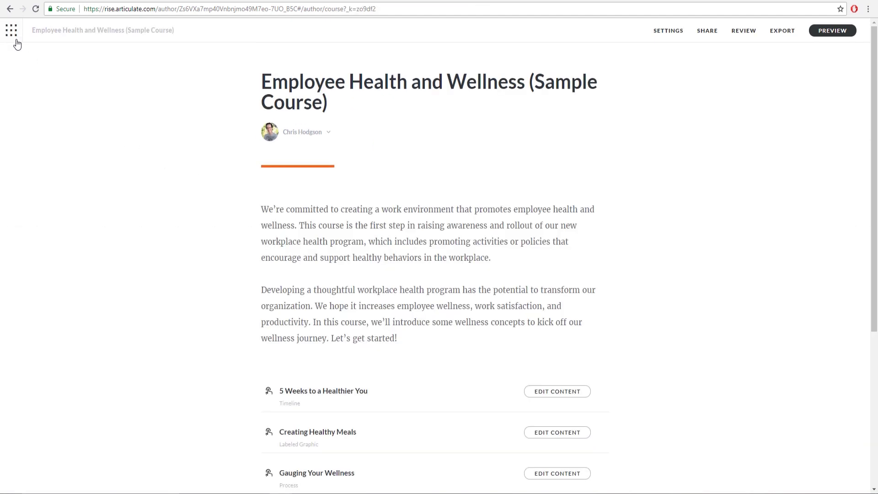
click(782, 32)
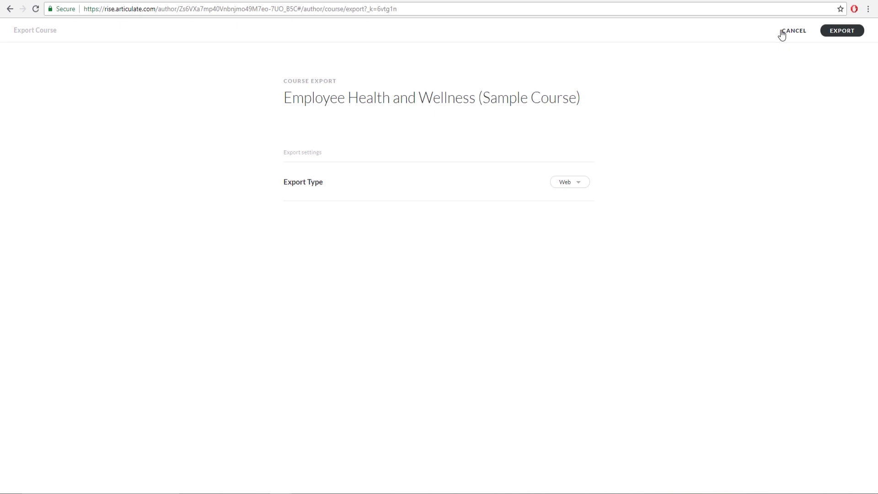
click(579, 182)
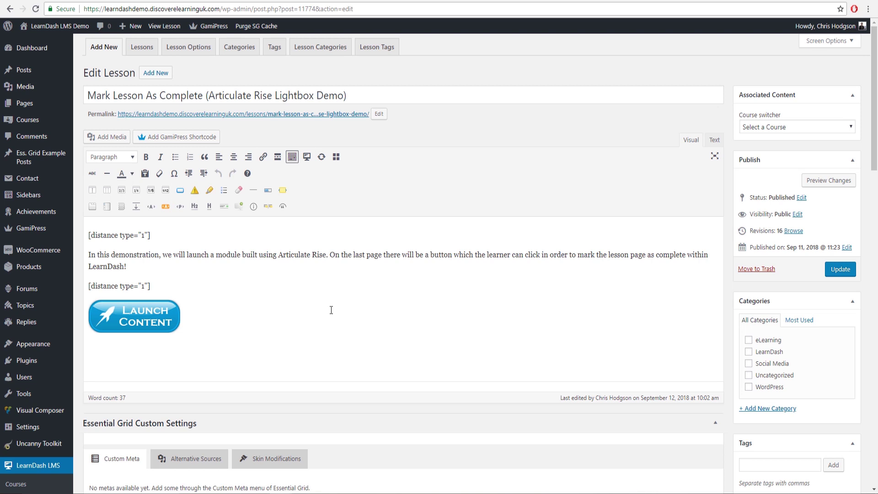
Step: In Text view, paste the wp-video-lightbox index.html link before the image and close it with </a>
click(120, 319)
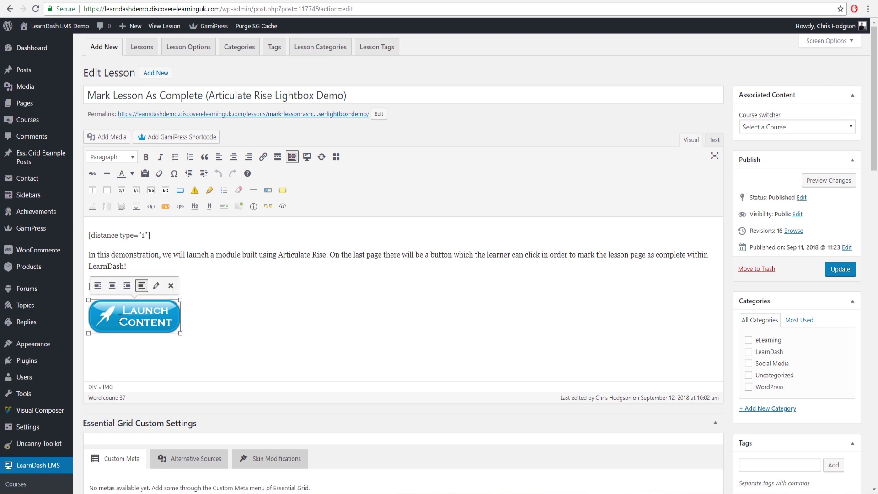
click(714, 142)
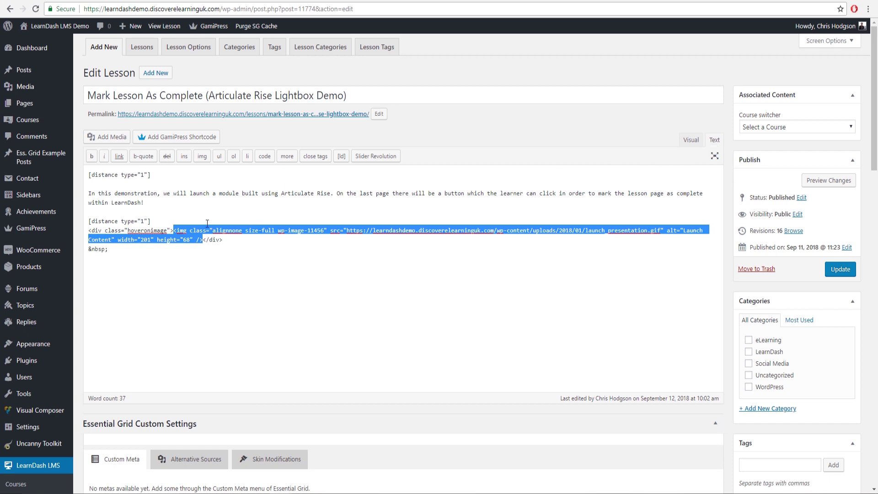
click(185, 232)
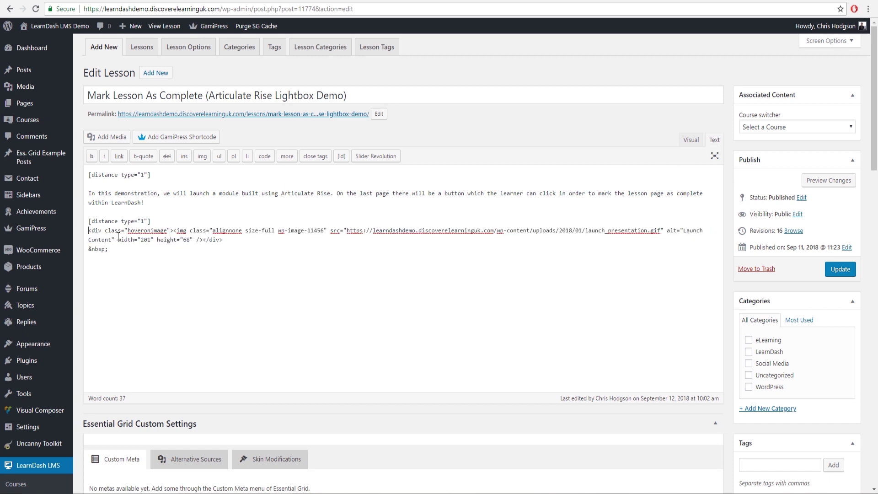
text(<a href="/wp-content/uploads/storyline/employeehealthfitness/index.html?iframe=true&amp;width=100%&amp;height=100%" rel="wp-video-lightbox">)
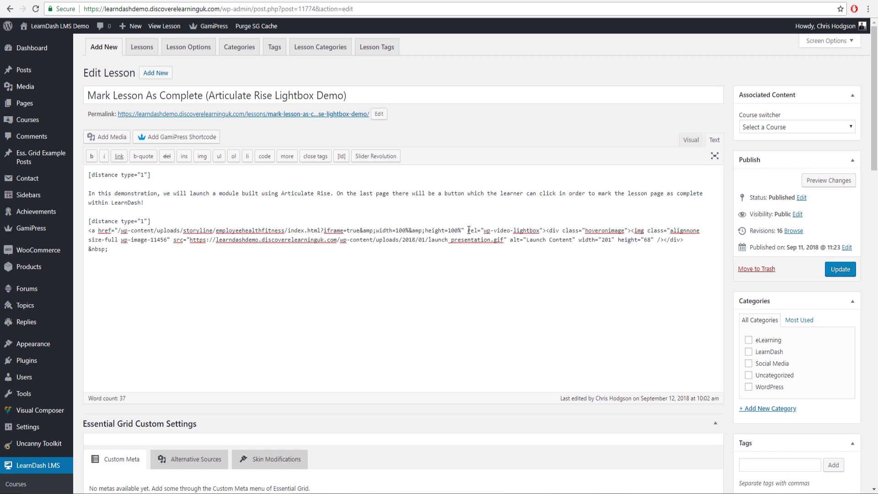
drag(468, 231, 544, 231)
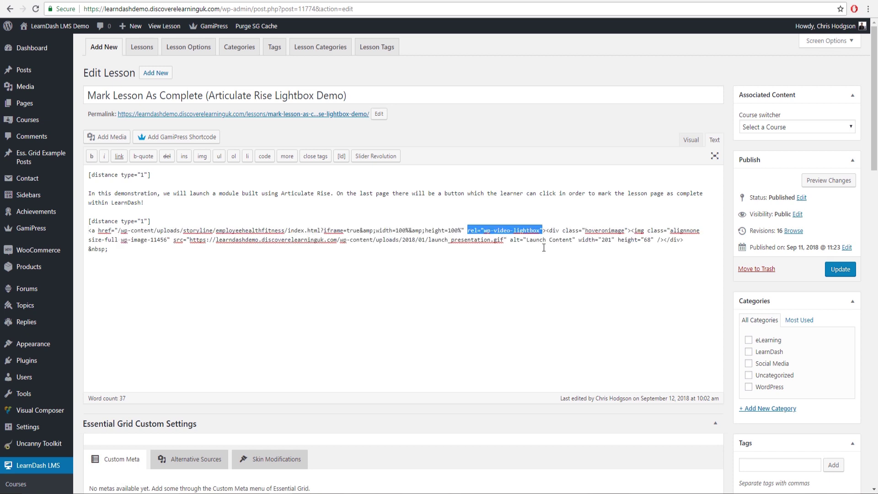
click(539, 273)
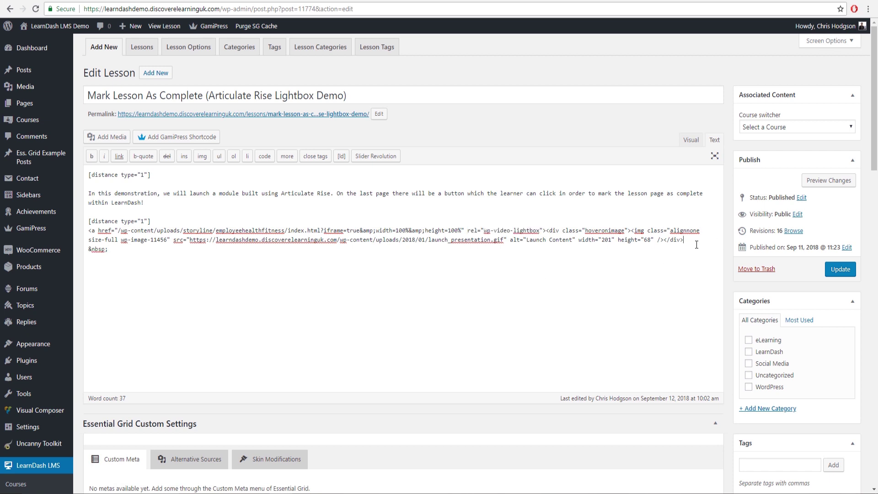
text(/a>)
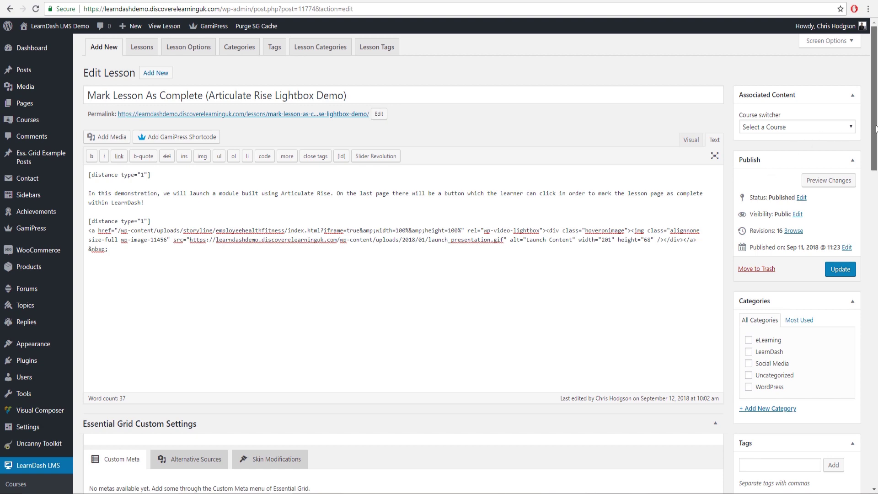
drag(874, 132, 874, 290)
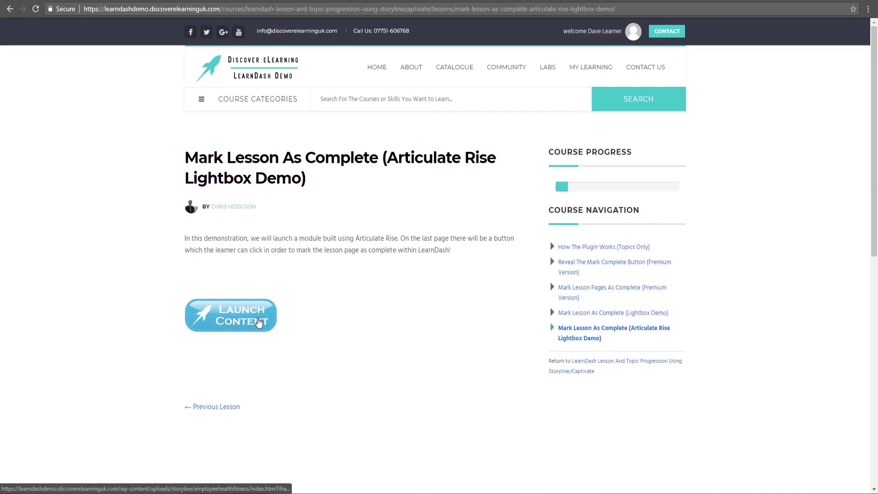
Step: Launch the Rise course in the lightbox and open 5 Weeks to a Healthier You
click(257, 321)
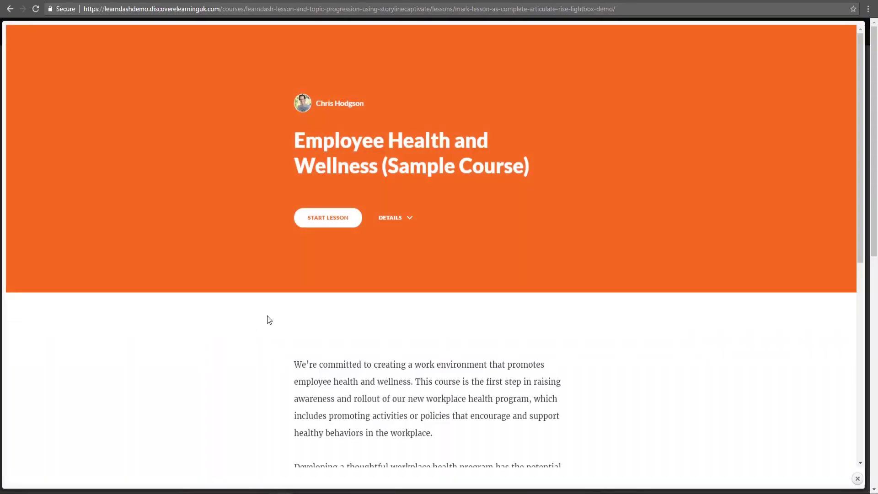
drag(860, 188, 876, 379)
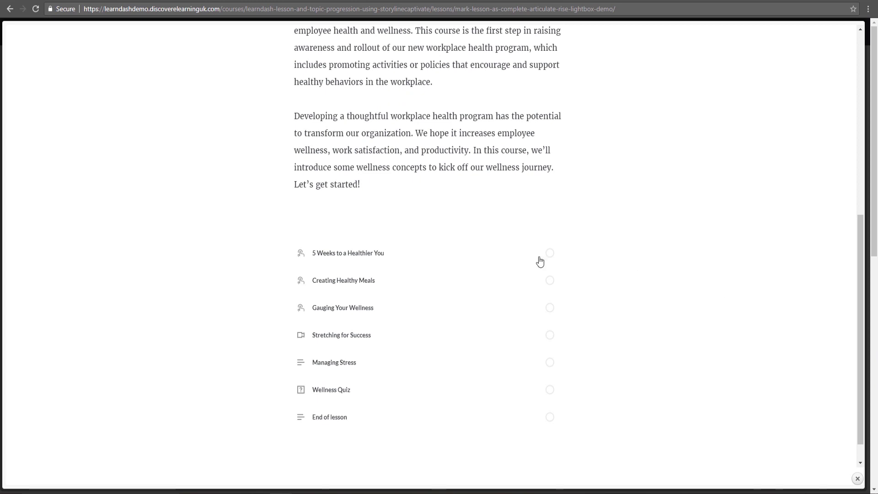
click(376, 259)
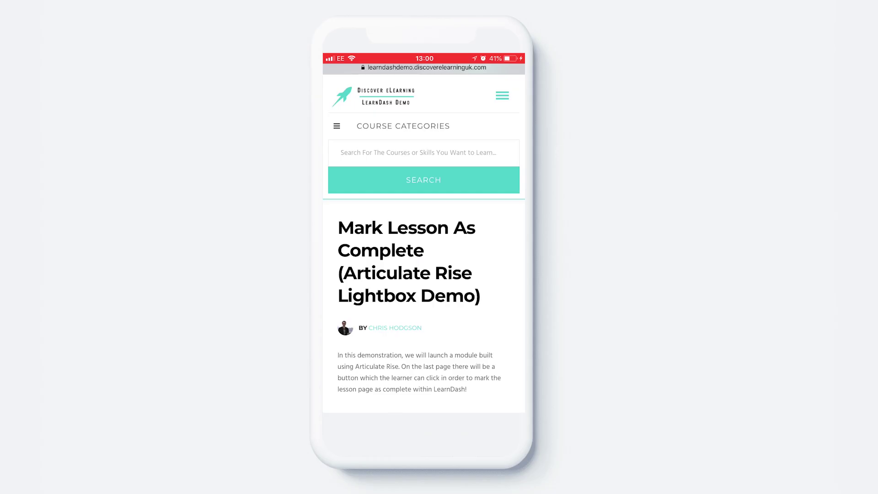
Step: On the phone, launch the lightbox, start the first lesson, and scroll through its Week cards
scroll(424, 228, down, 3)
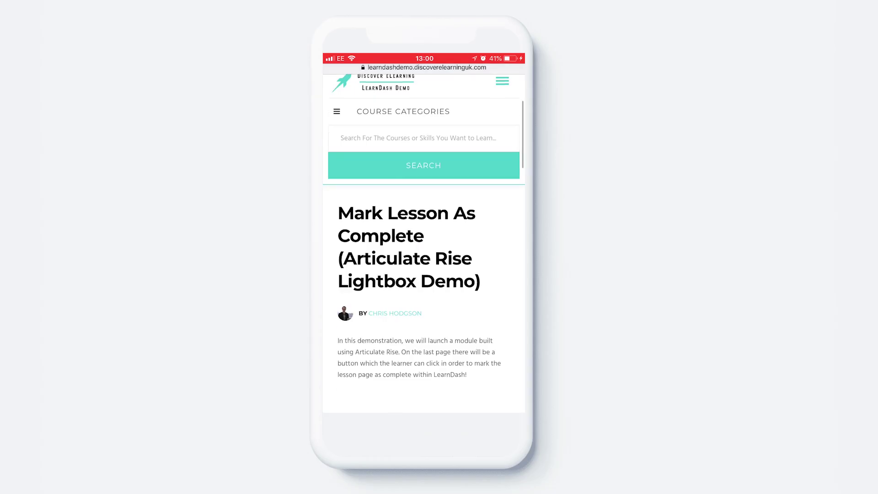
click(390, 307)
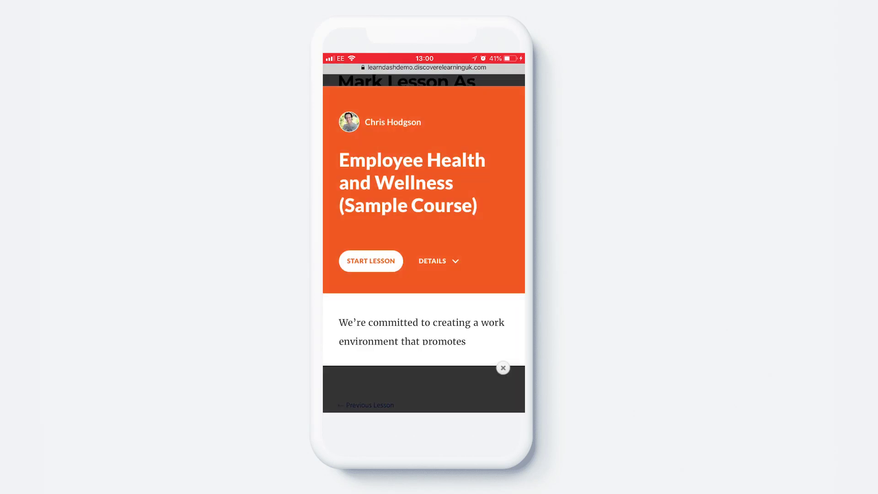
click(370, 260)
scroll(427, 204, down, 5)
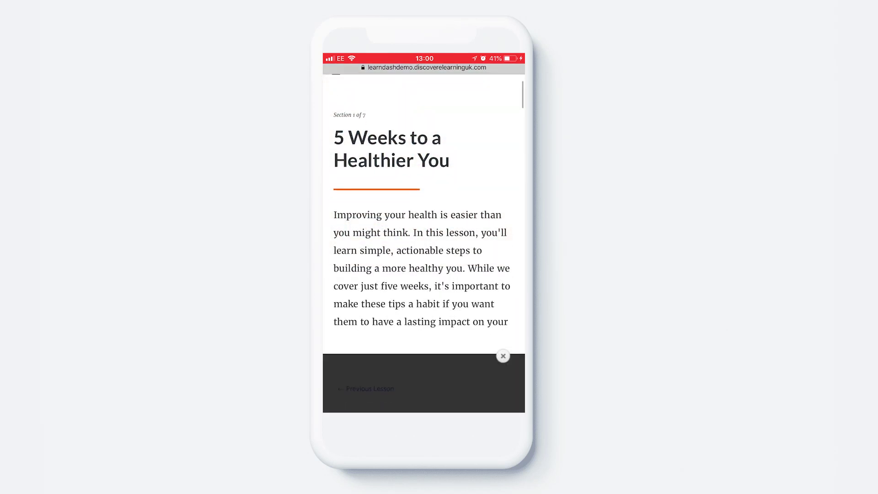
scroll(425, 209, down, 6)
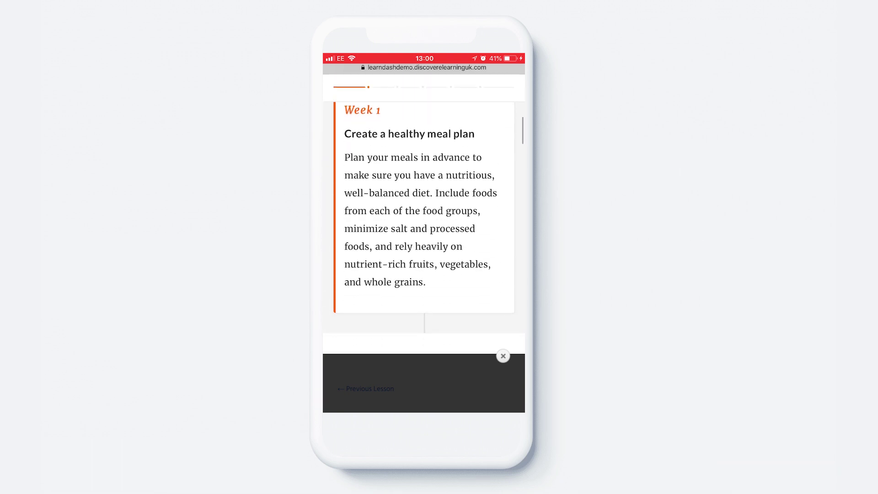